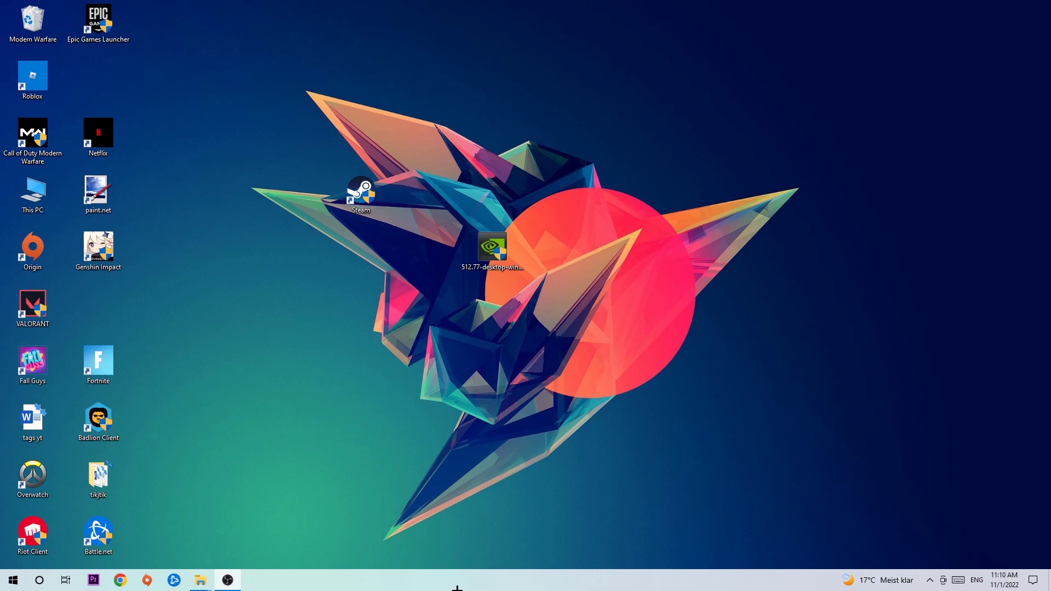
- Open Task Manager maximized, sort by CPU and GPU usage, and inspect OBS Studio without ending it
right_click(456, 582)
left_click(495, 536)
double_click(206, 37)
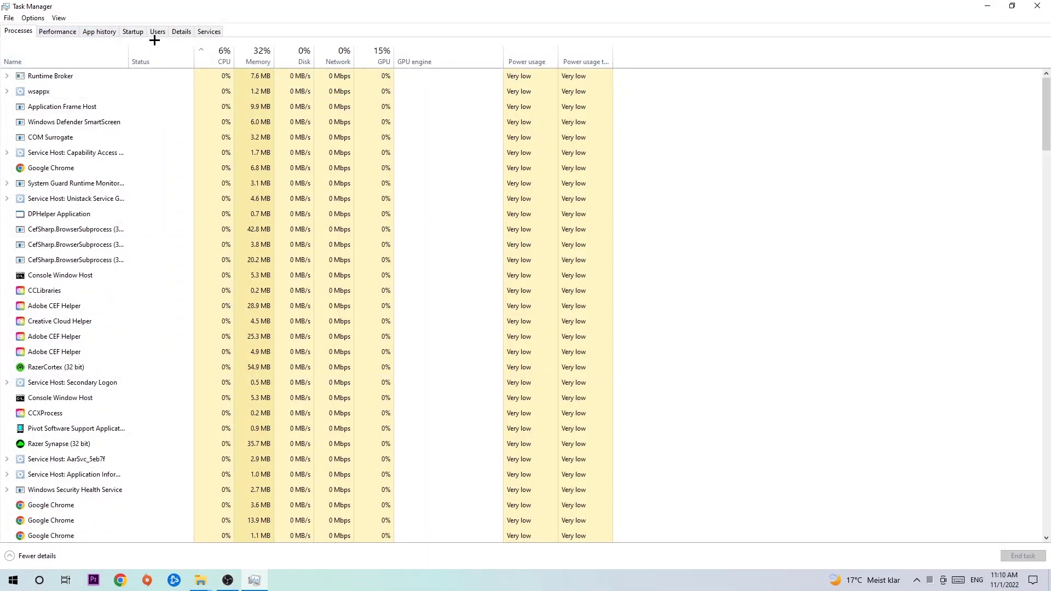
left_click(225, 56)
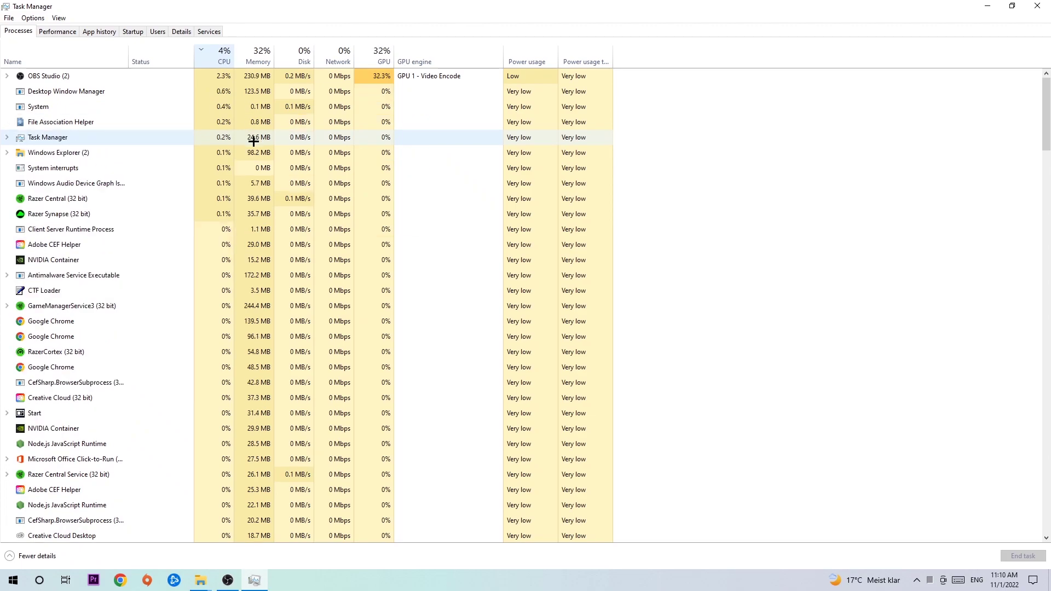
left_click(374, 56)
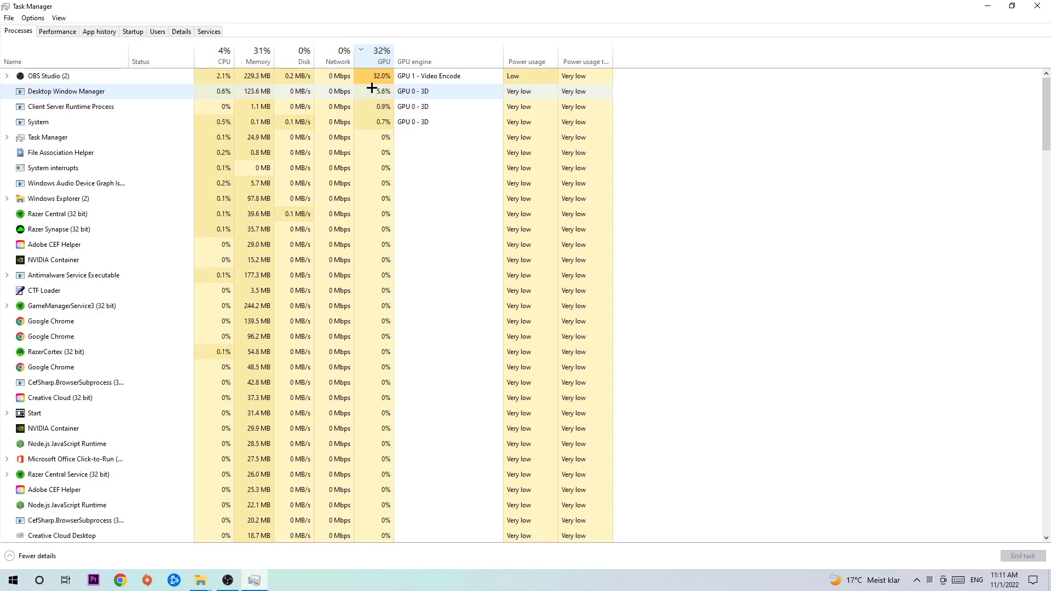
left_click(378, 76)
right_click(374, 77)
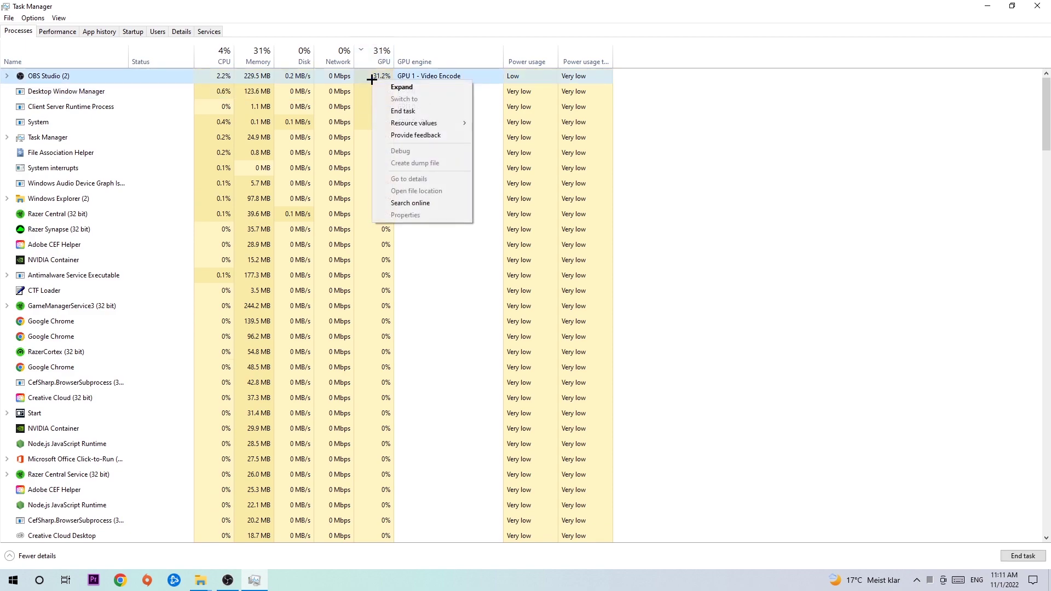
left_click(397, 9)
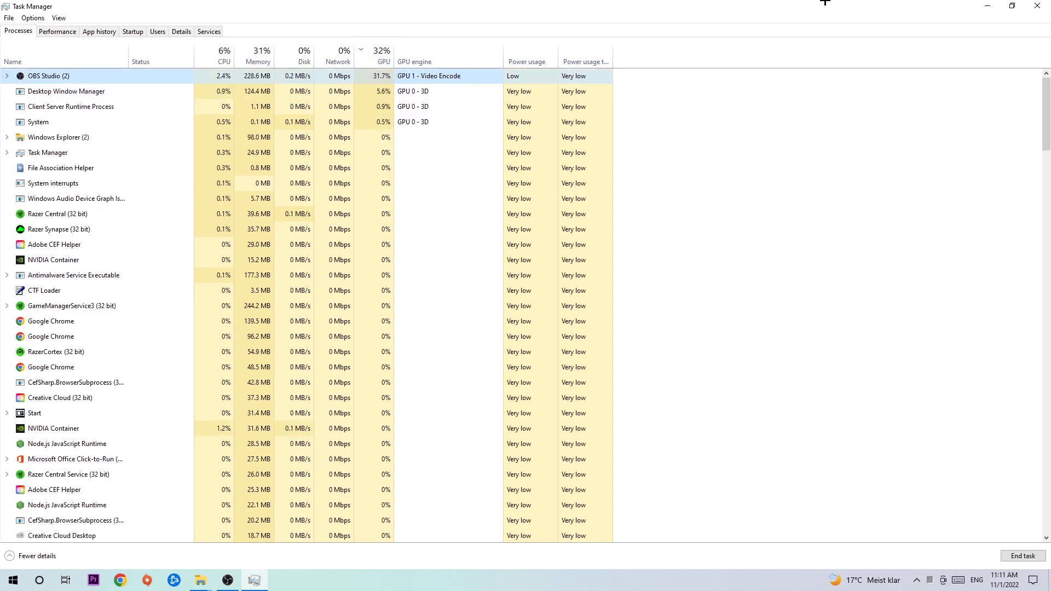
left_click(1037, 5)
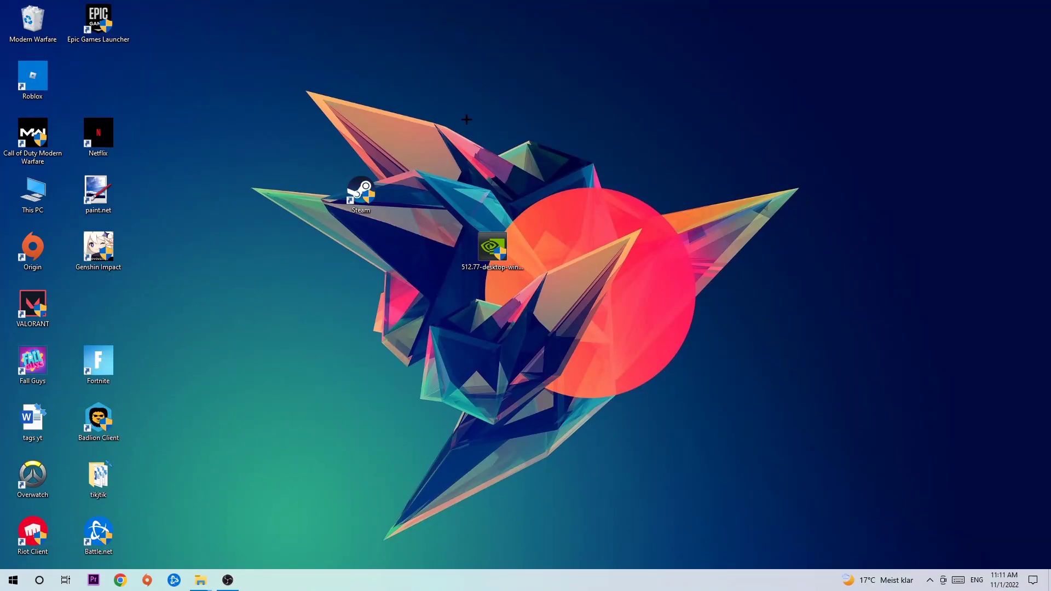
- Review the Xbox Game Bar, Captures and Game Mode pages in Gaming settings
left_click(13, 580)
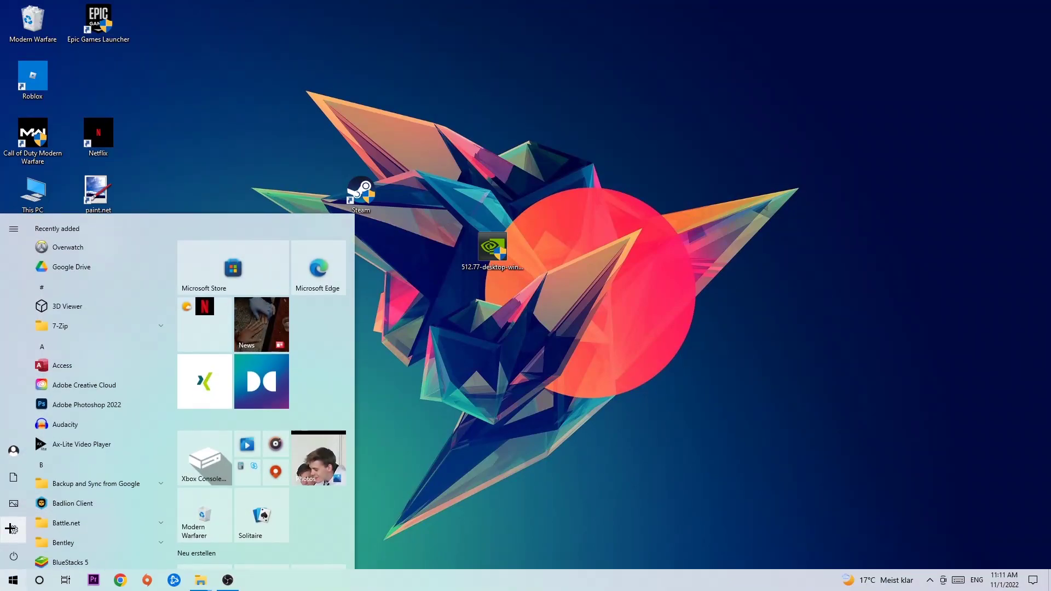
left_click(13, 530)
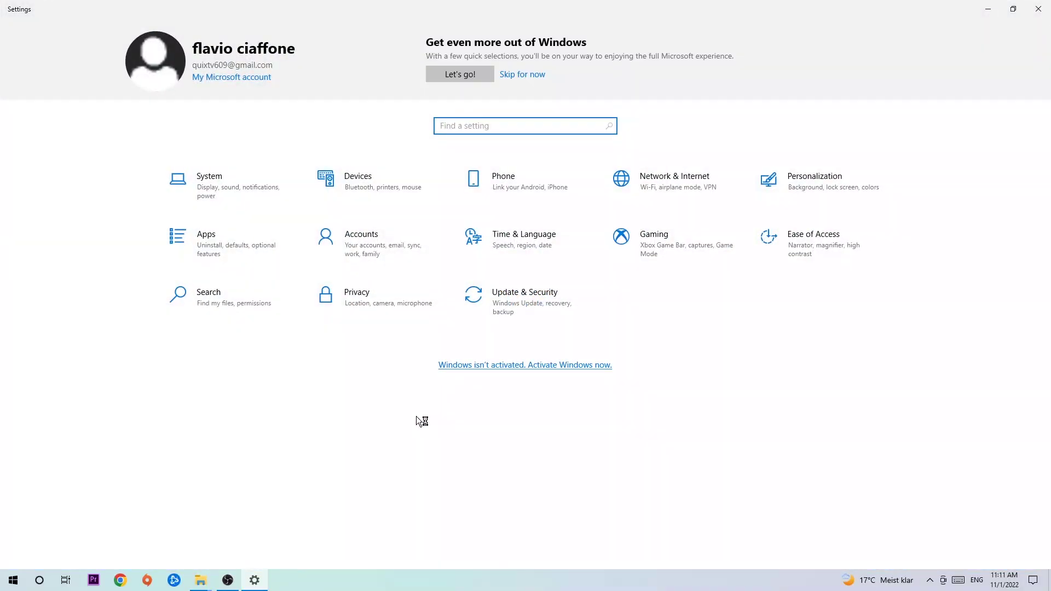
left_click(649, 229)
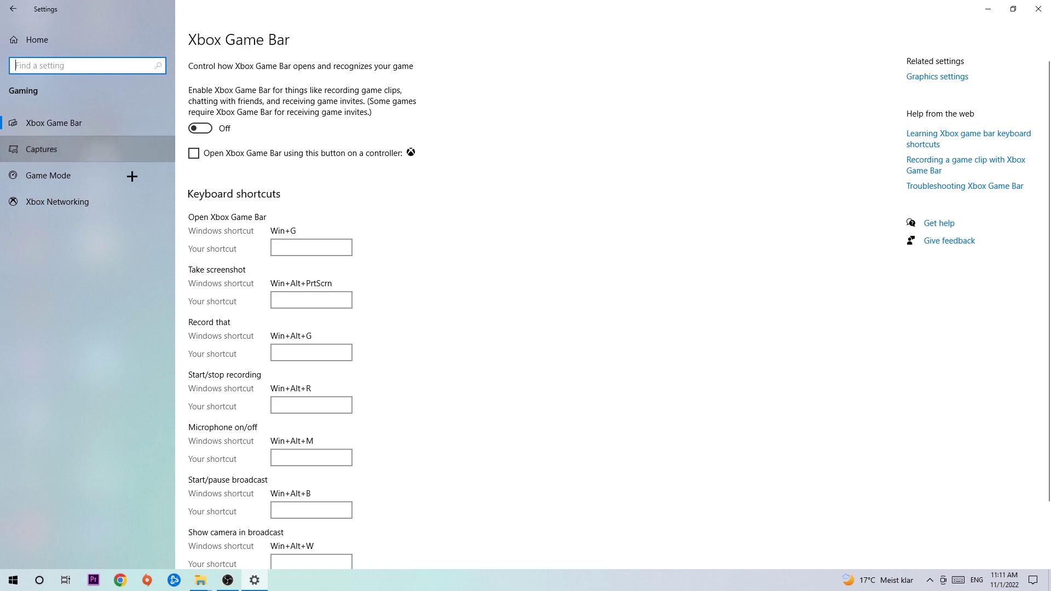
key("Down")
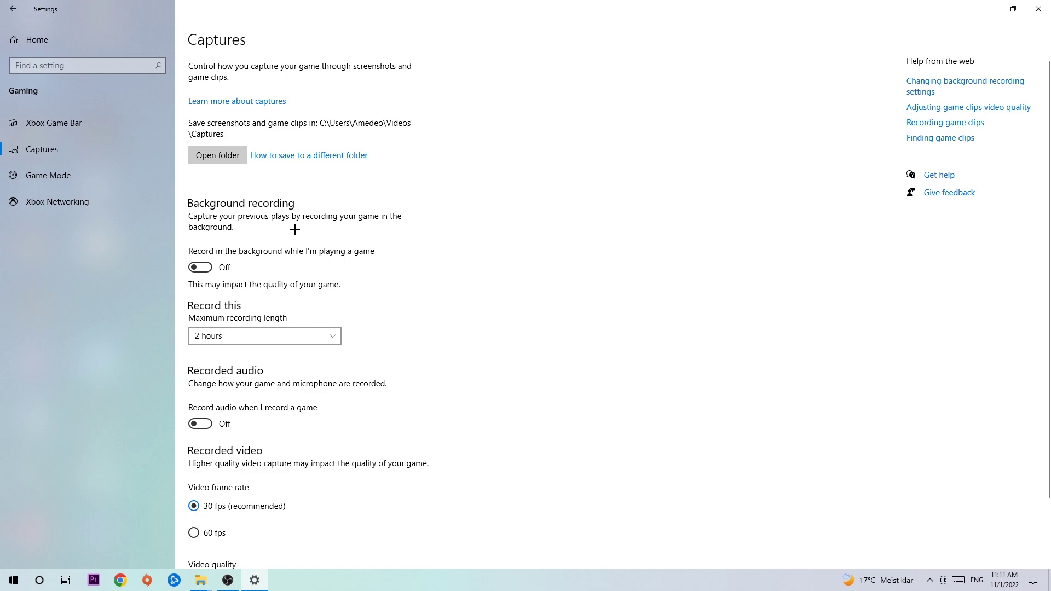
left_click(48, 175)
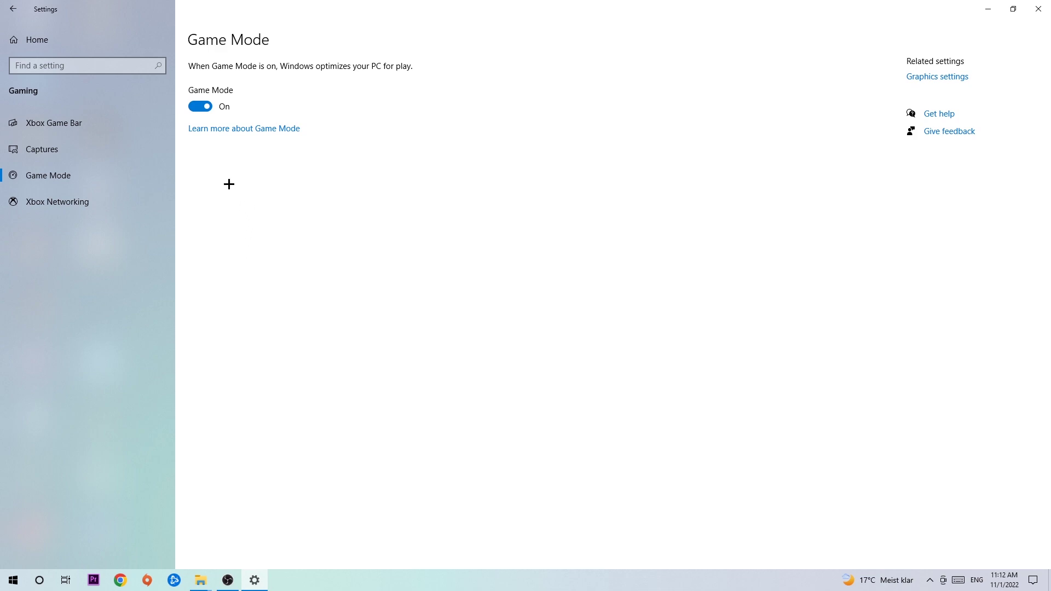
- Confirm Update & Security shows the PC up to date, then close Settings
key("BackSpace")
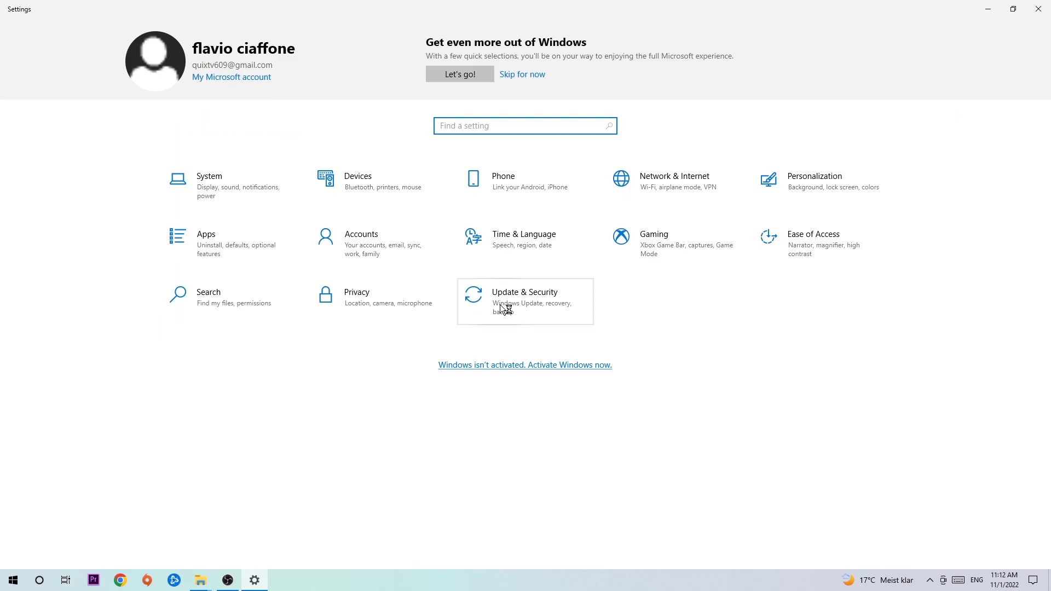
left_click(503, 307)
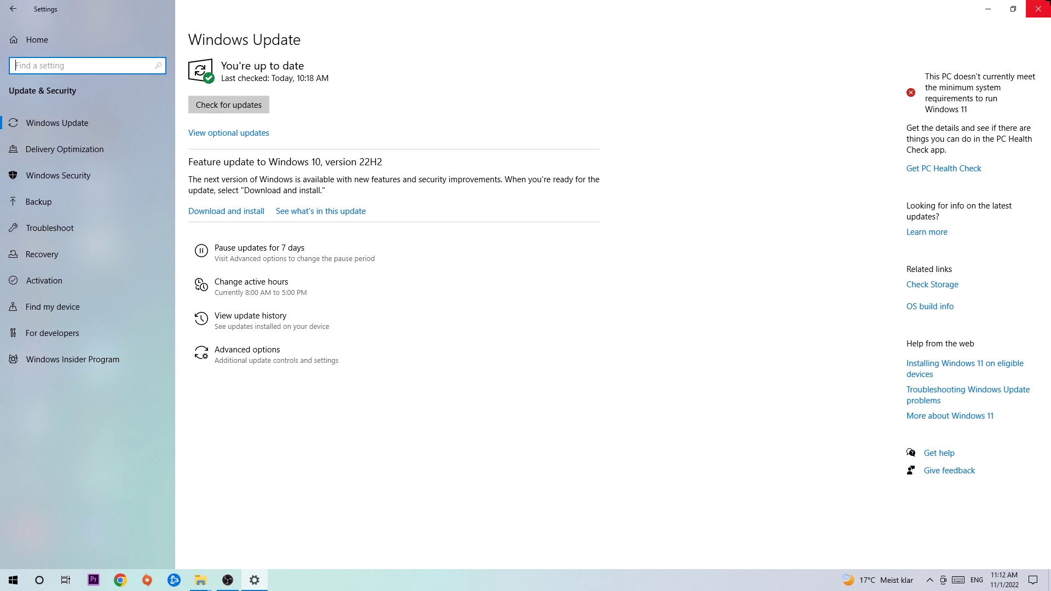
left_click(1038, 8)
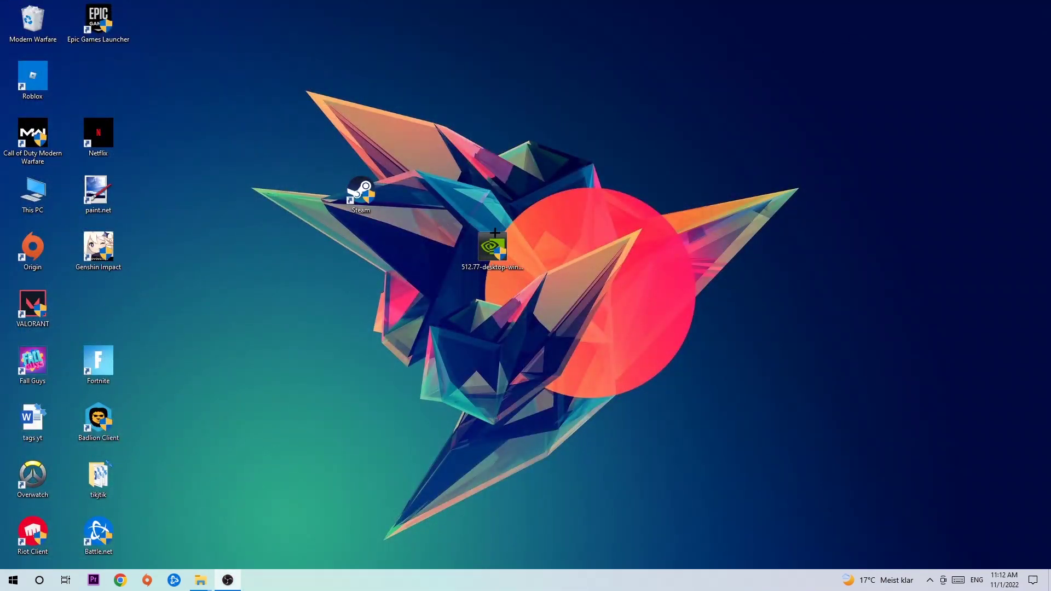
- Drag the NVIDIA 512.77 installer icon slightly lower on the desktop
mouse_move(492, 247)
left_mouse_down()
mouse_move(522, 265)
mouse_move(513, 279)
left_mouse_up()
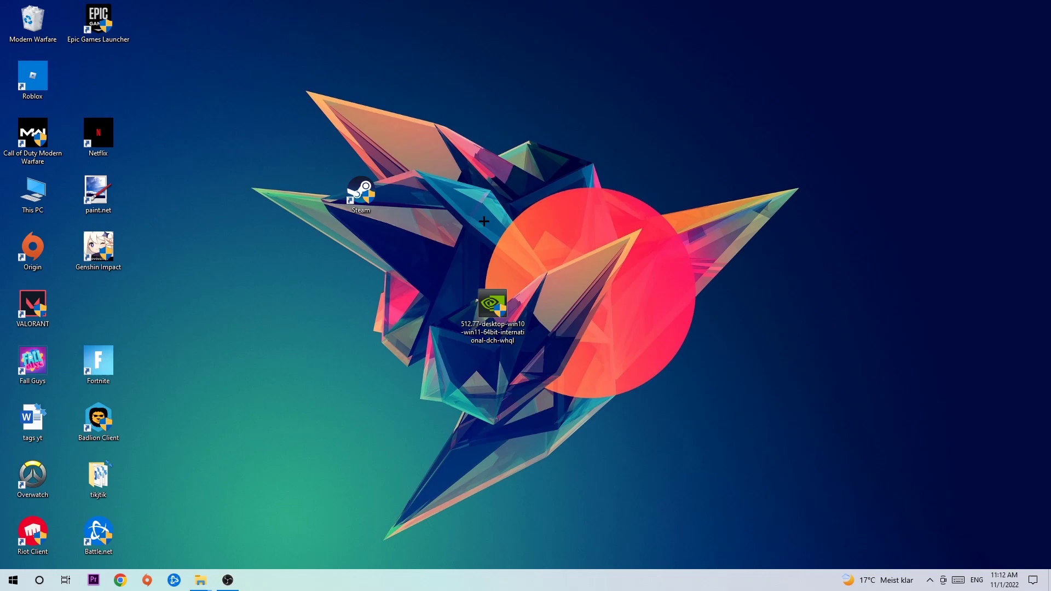